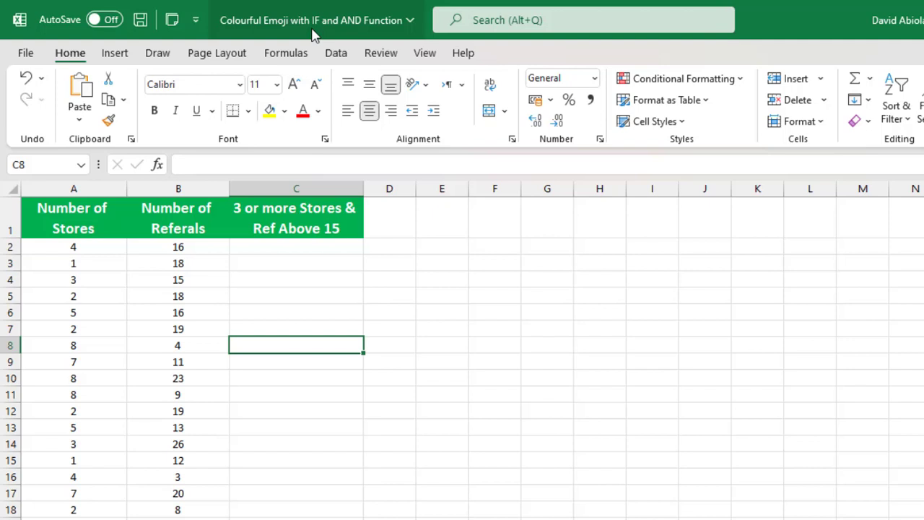
Enter =AND(A2>=3,B2>15) in C2 and fill it down column C.
click(310, 321)
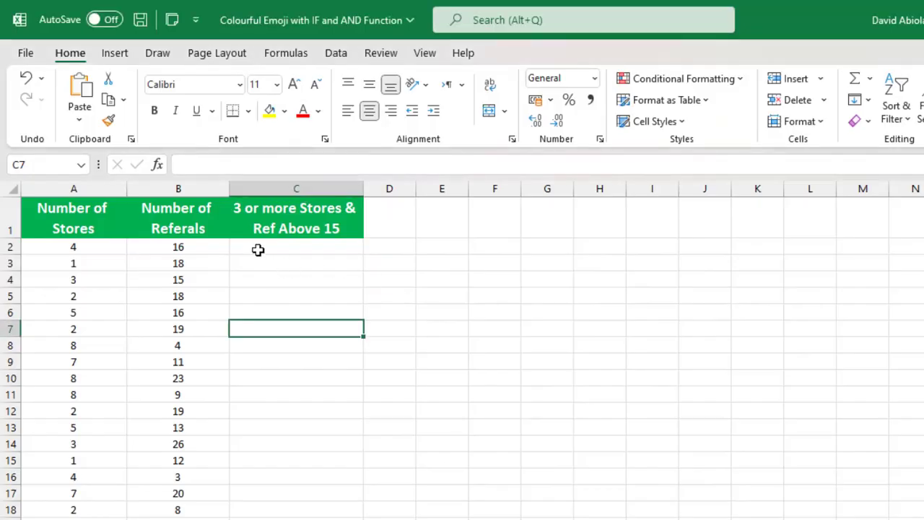
click(258, 249)
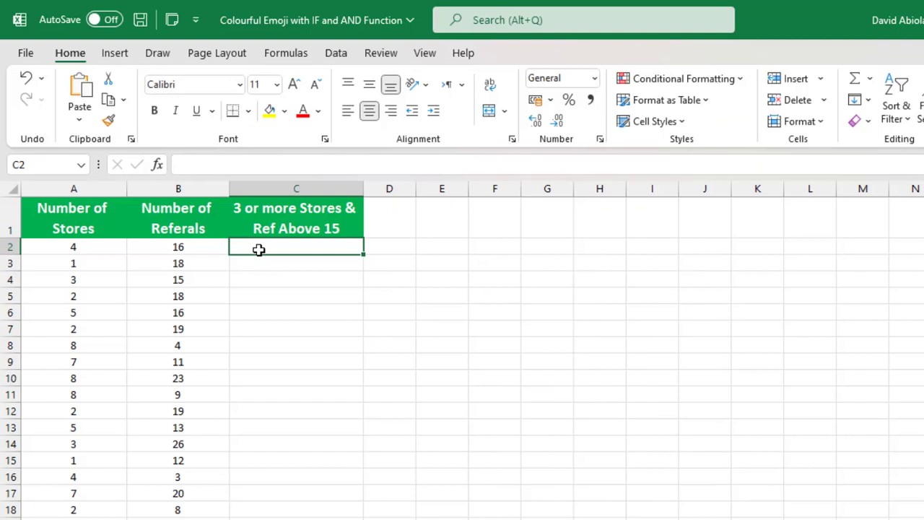
text(=and)
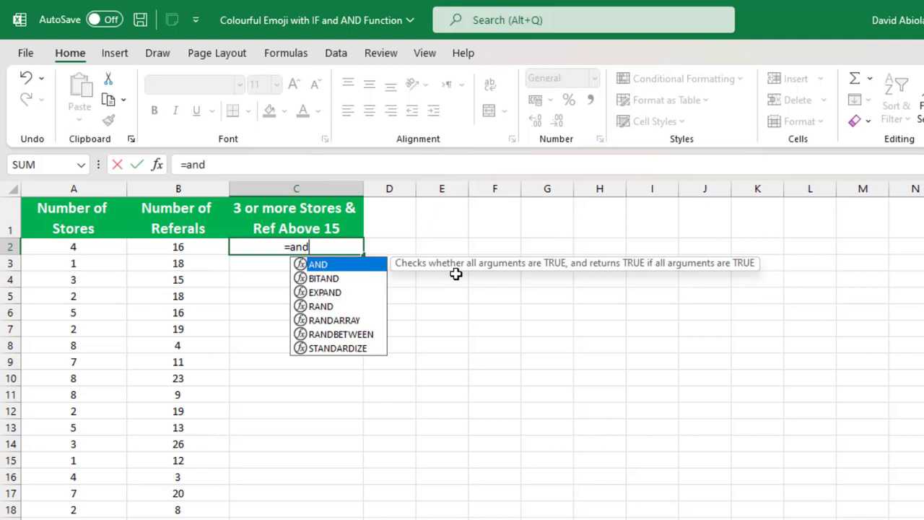
key(Tab)
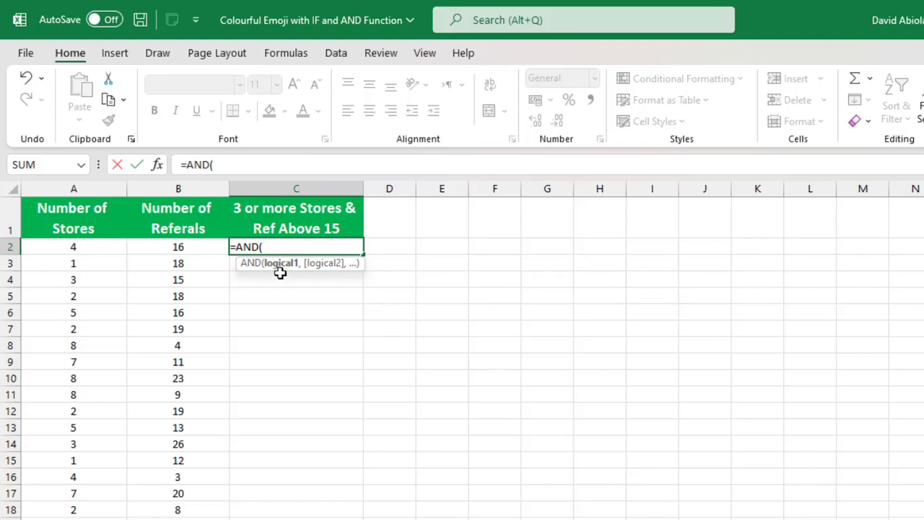
click(82, 247)
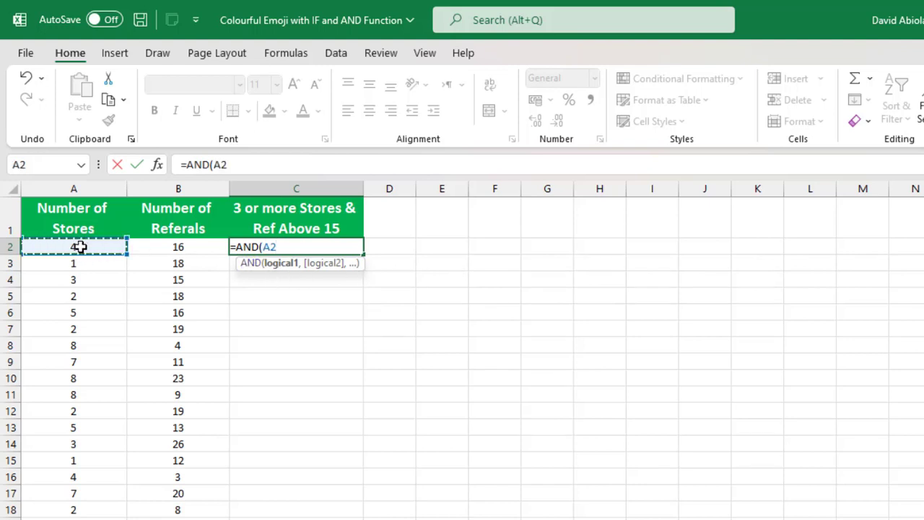
text(>=3)
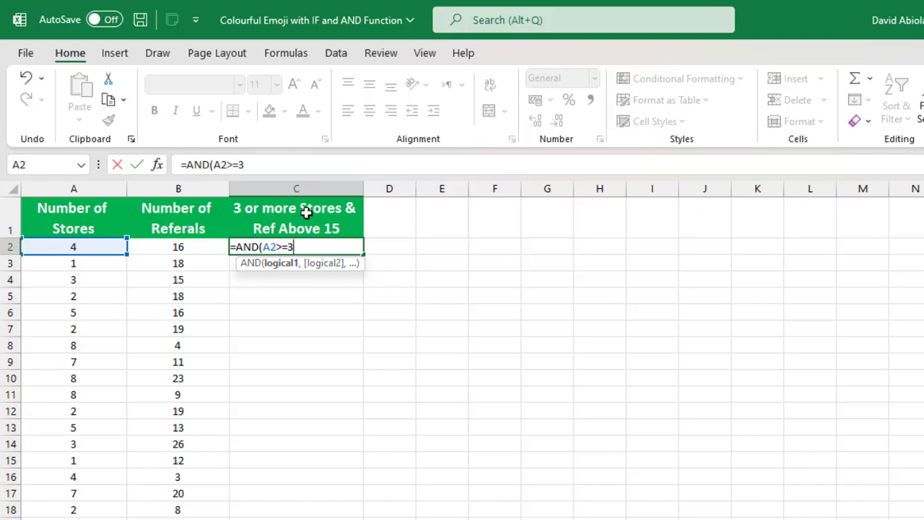
text(,)
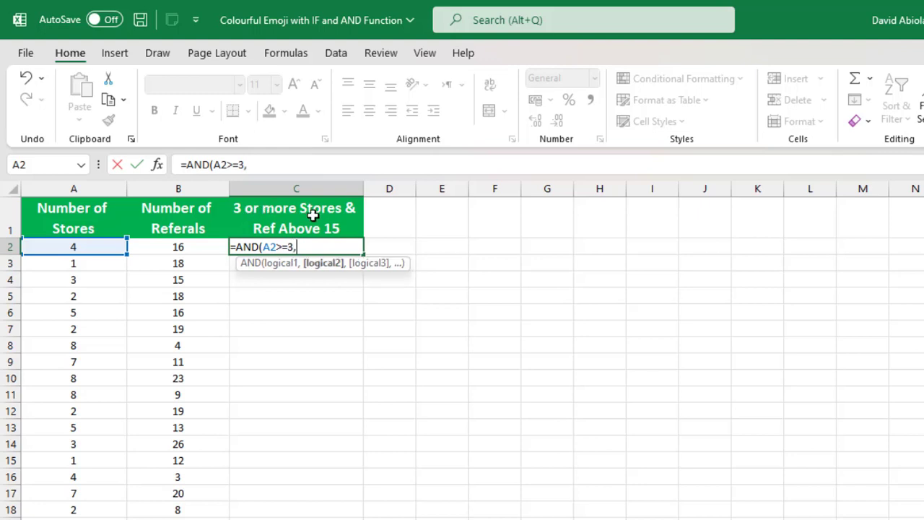
click(176, 247)
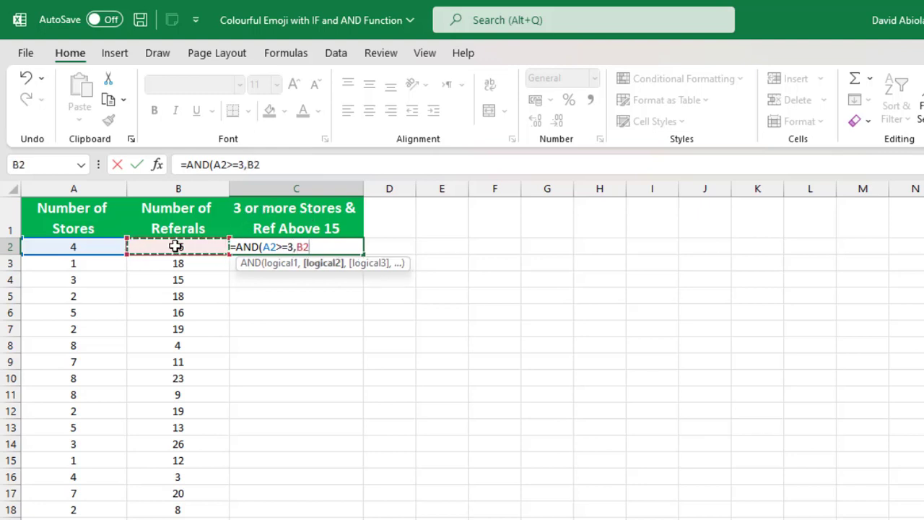
text(>15))
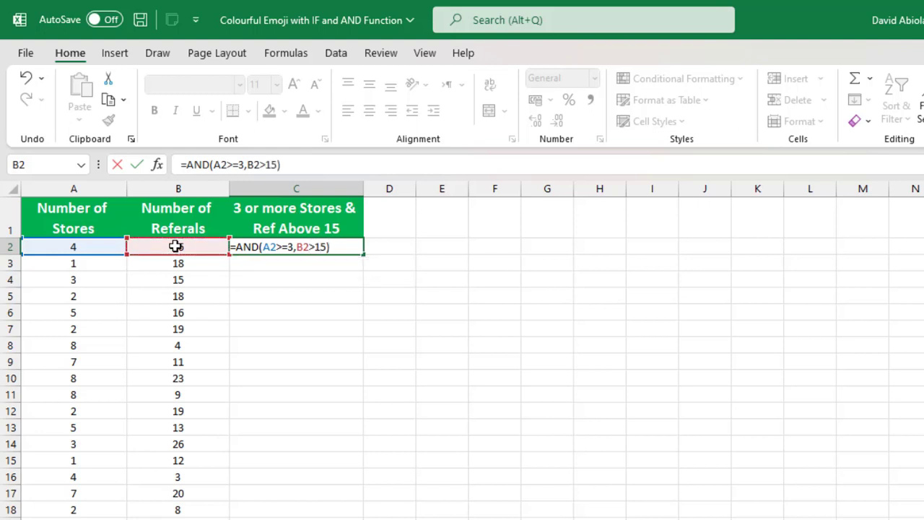
key(ctrl+Return)
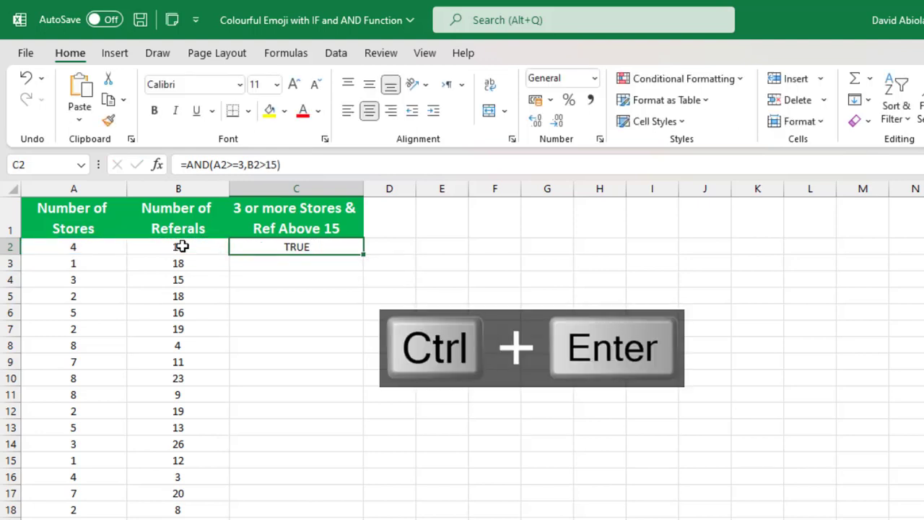
double_click(364, 253)
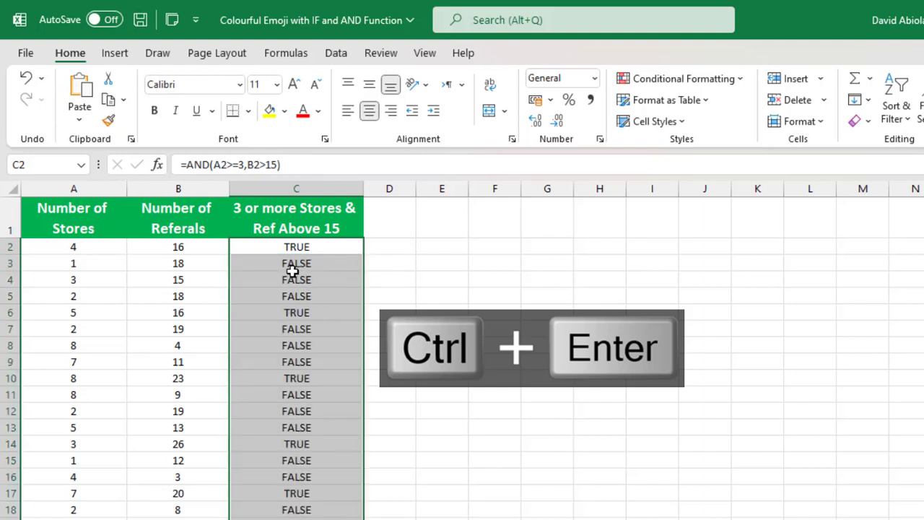
Wrap the C2 formula in an IF function with AND(A2>=3,B2>15) as the logical test.
click(275, 249)
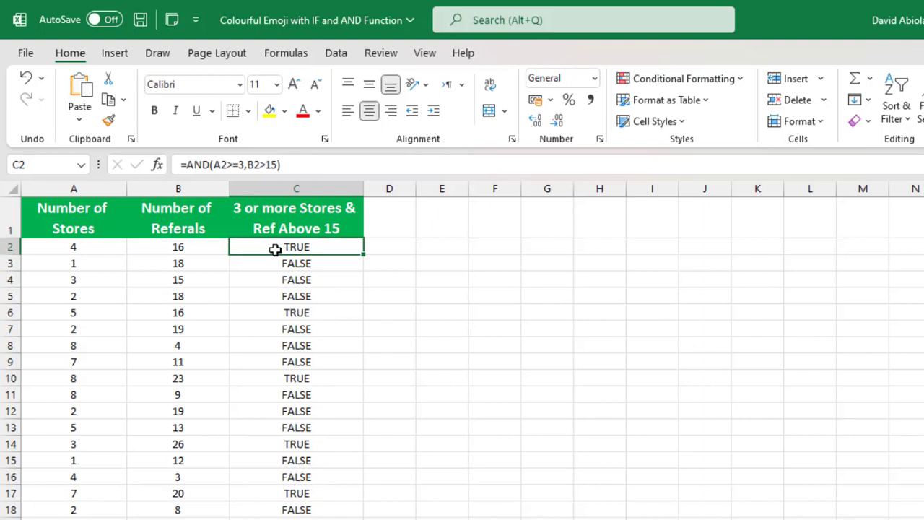
key(F2)
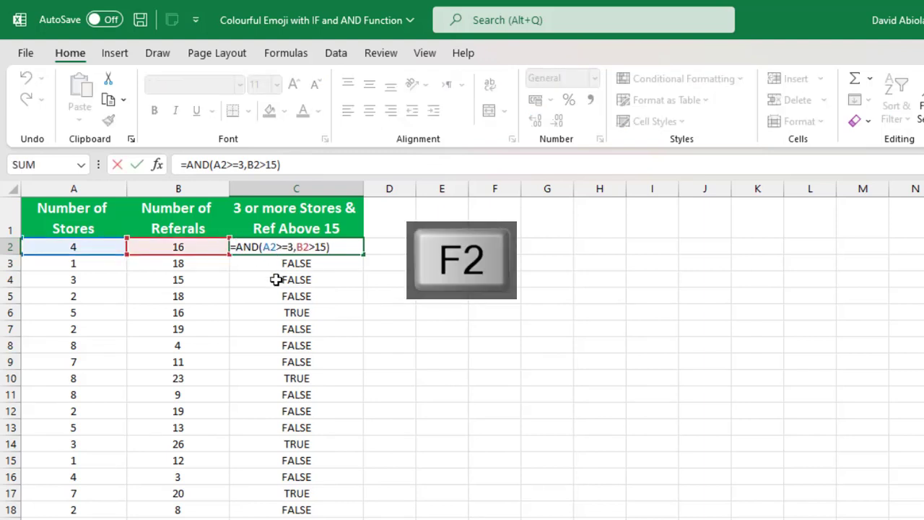
text(IF()
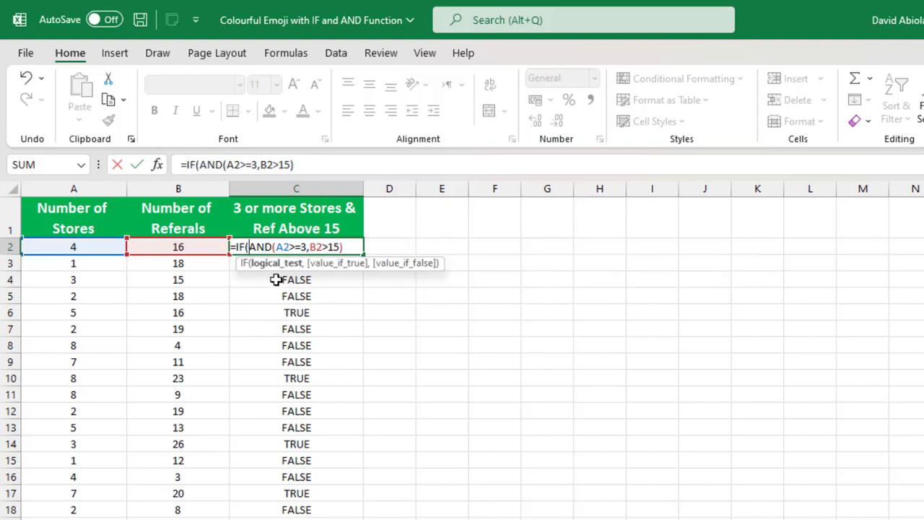
click(273, 264)
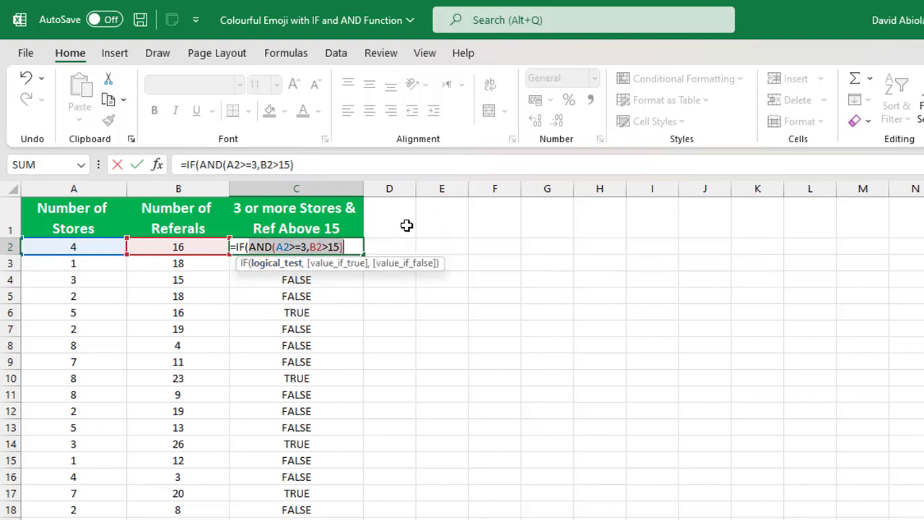
click(350, 247)
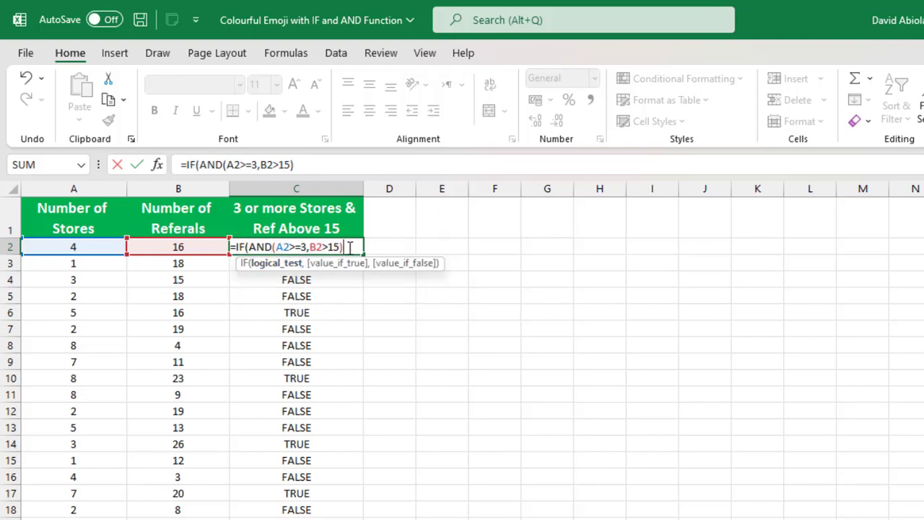
text(,)
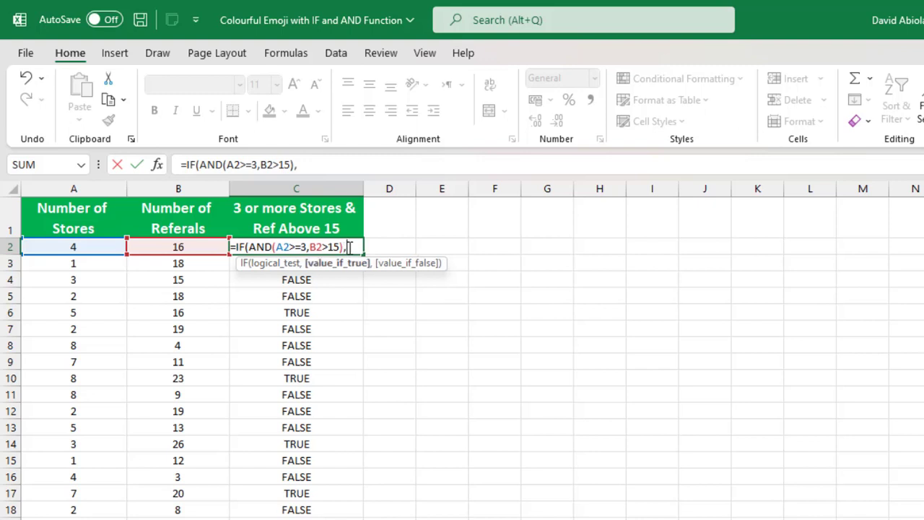
Insert a thumbs-up emoji in quotation marks as the IF formula's value if true.
text("")
key(Left)
key(super+semicolon)
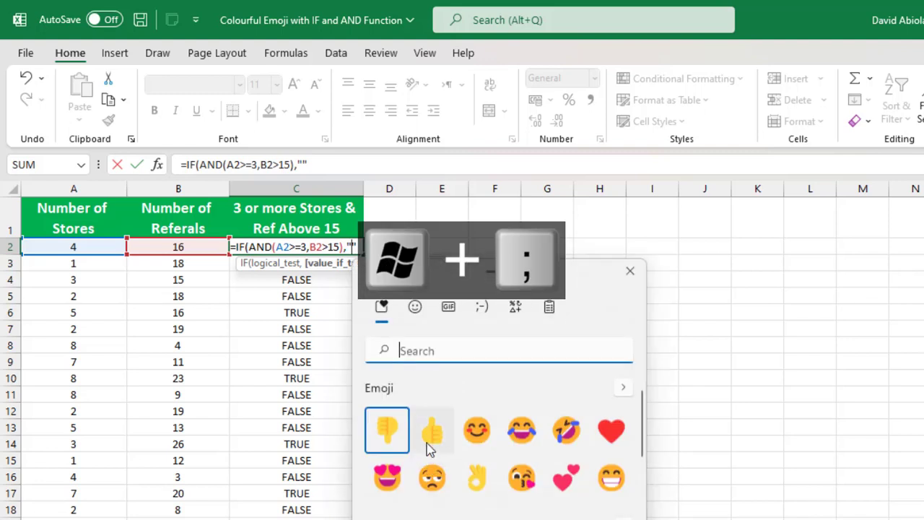
click(429, 448)
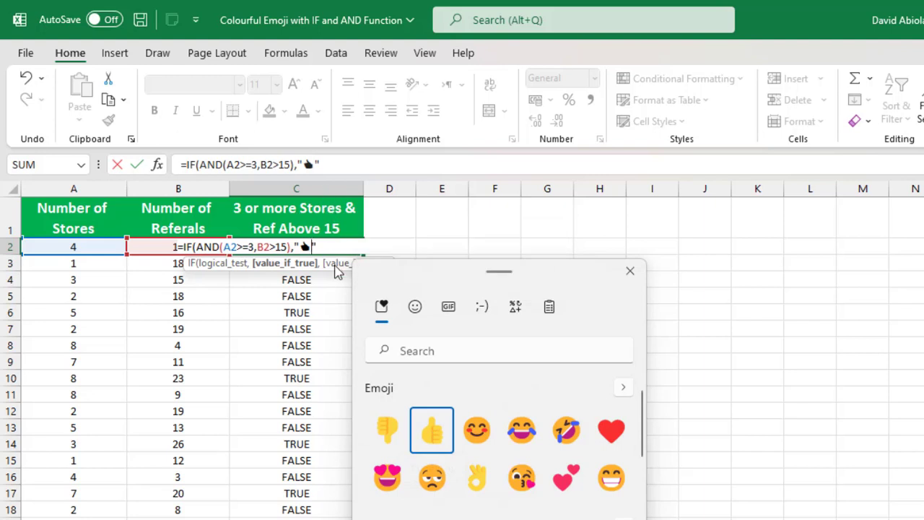
click(326, 246)
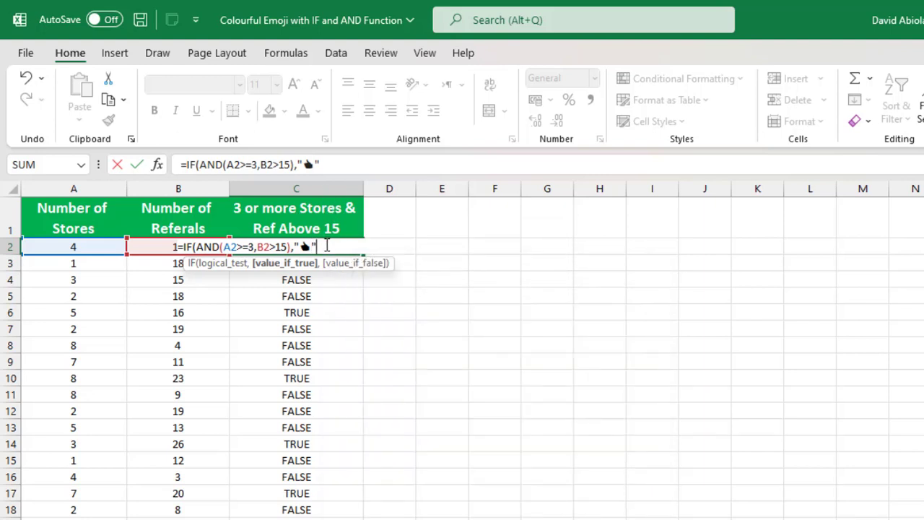
Add a quoted thumbs-down emoji as the value if false, complete the C2 formula, and fill it down column C.
text(,)
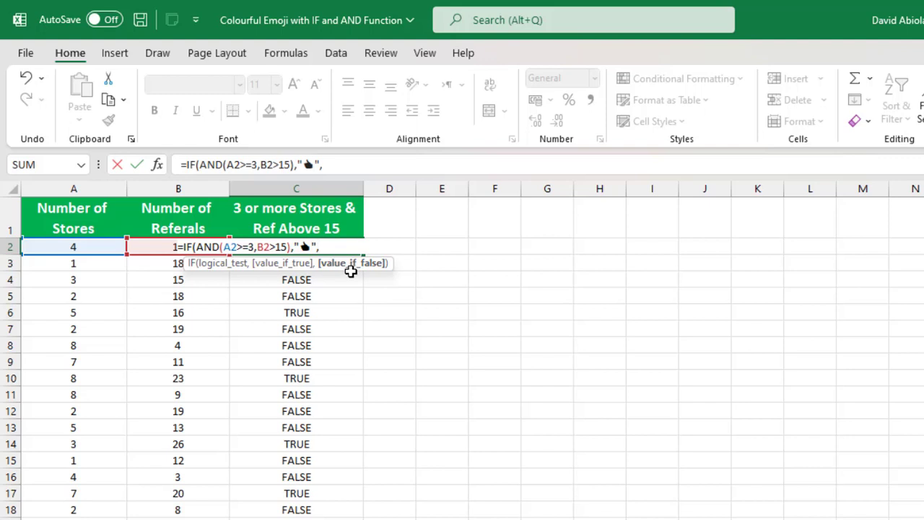
text("")
key(Left)
key(super+semicolon)
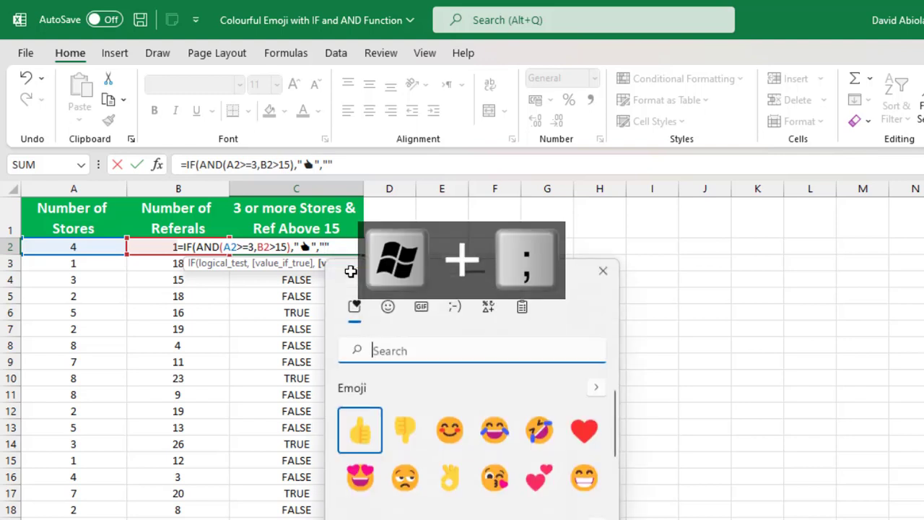
click(405, 431)
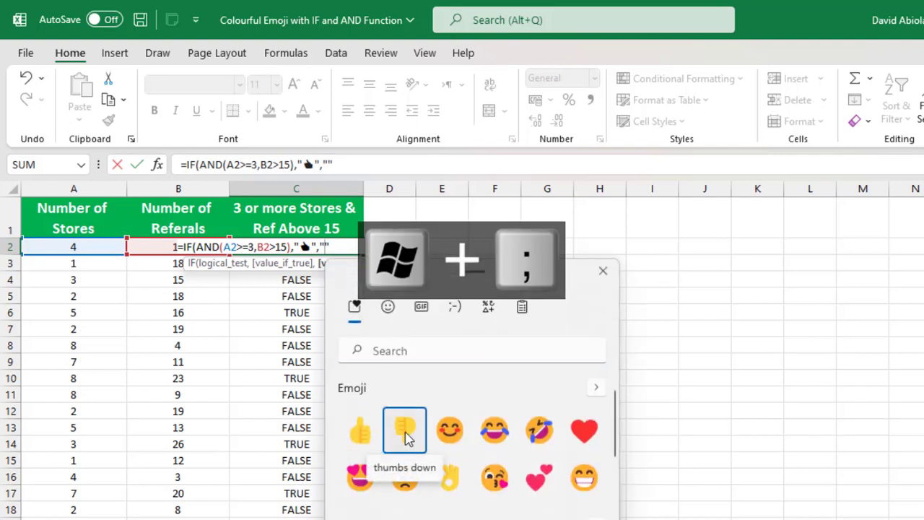
click(357, 245)
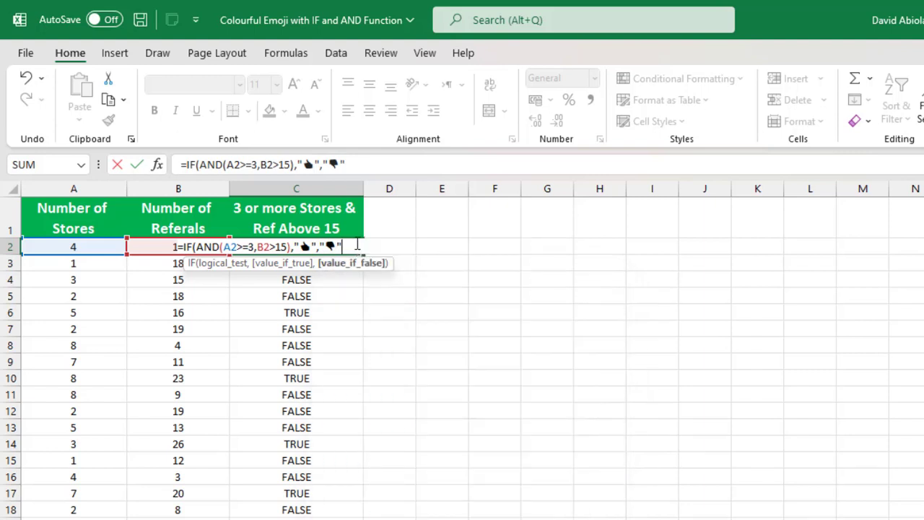
text())
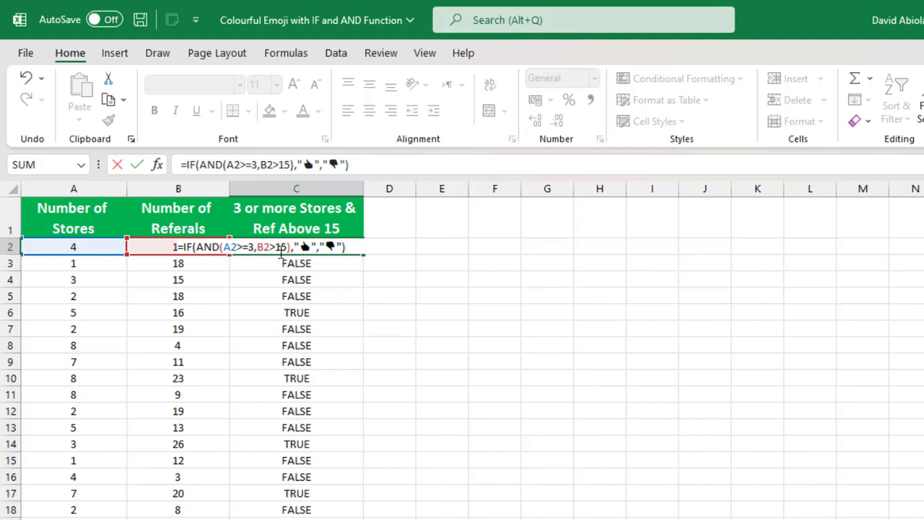
key(ctrl+Return)
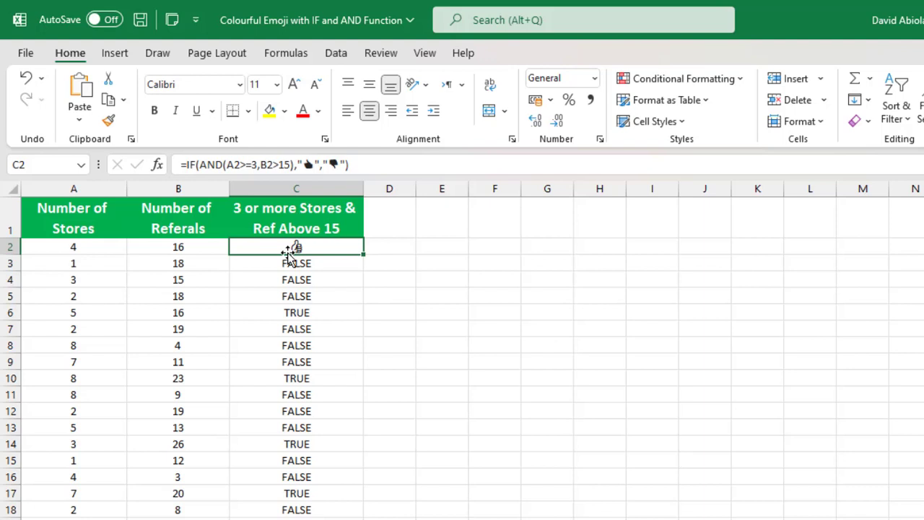
double_click(363, 254)
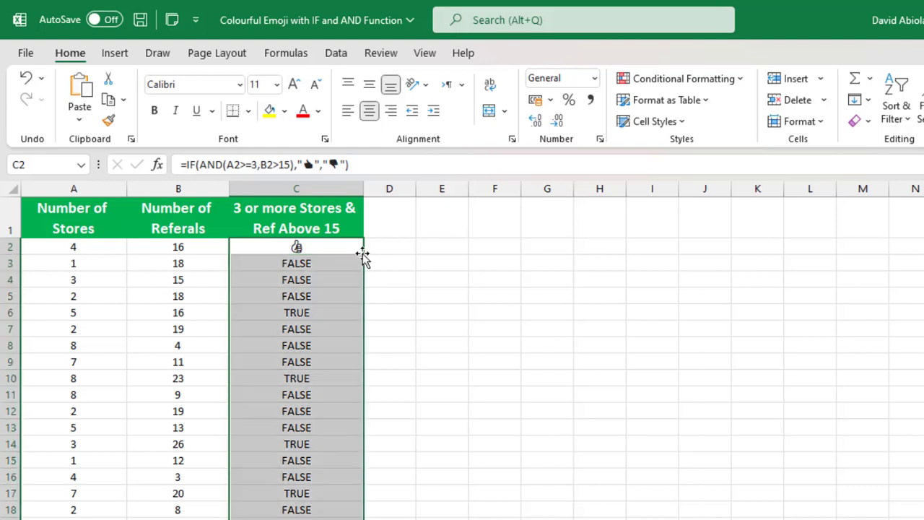
click(302, 249)
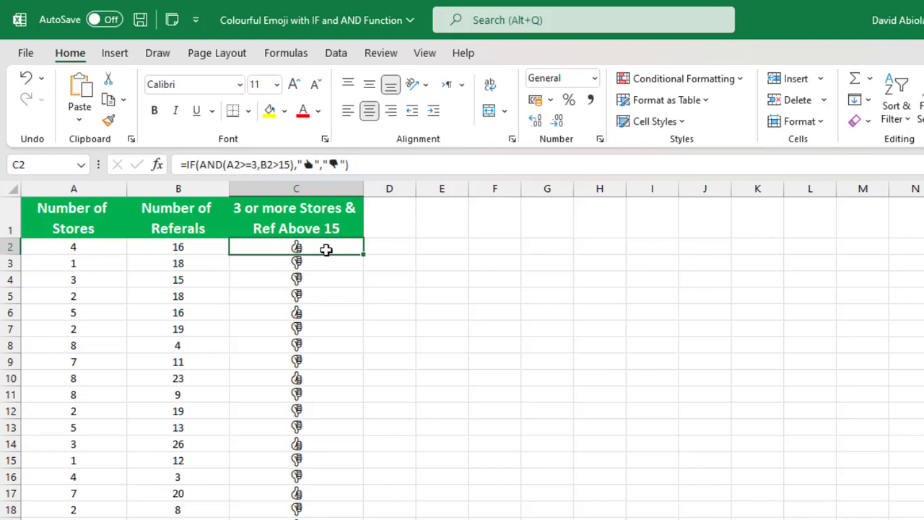
Start a Text That Contains conditional formatting rule matching the thumbs-up emoji for the results from C2 down column C.
key(ctrl+shift+Down)
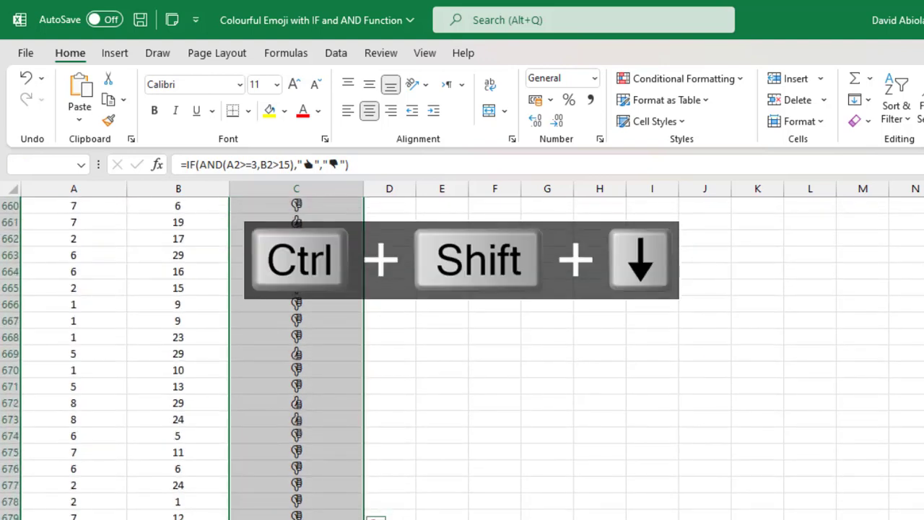
key(ctrl+BackSpace)
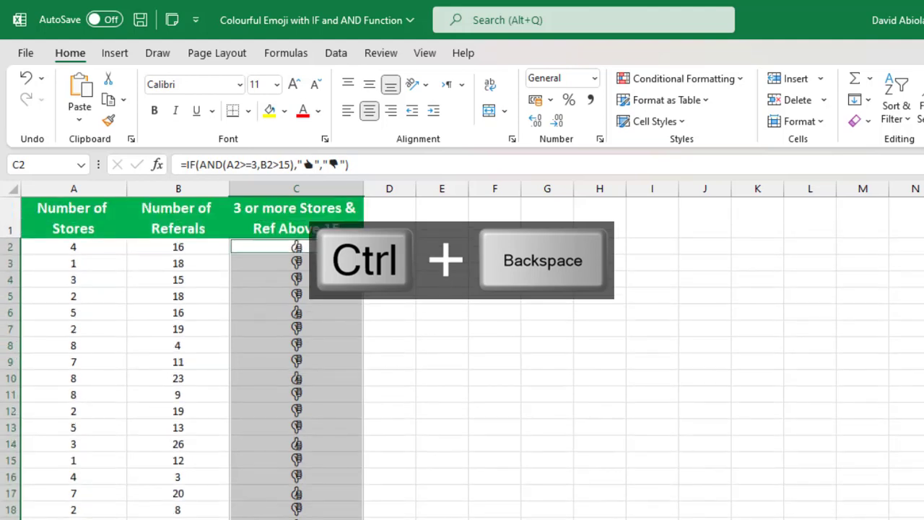
click(310, 246)
key(ctrl+shift+Down)
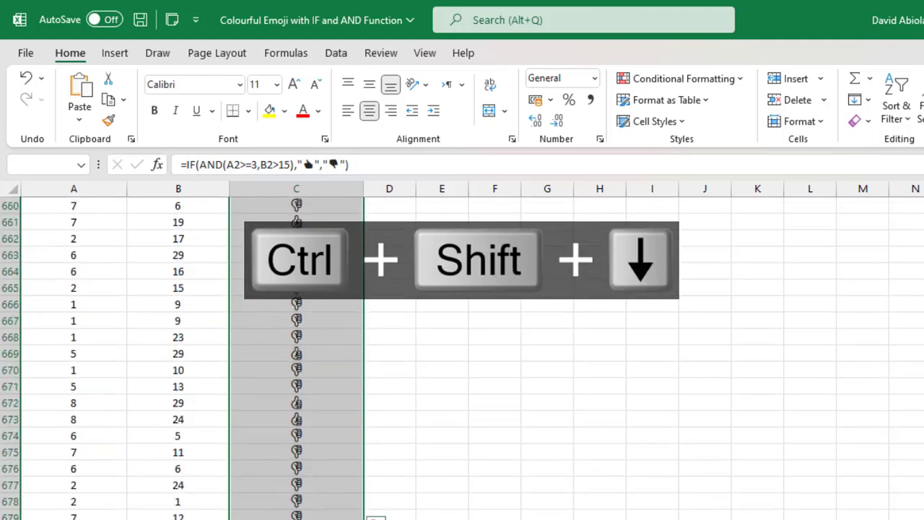
key(ctrl+BackSpace)
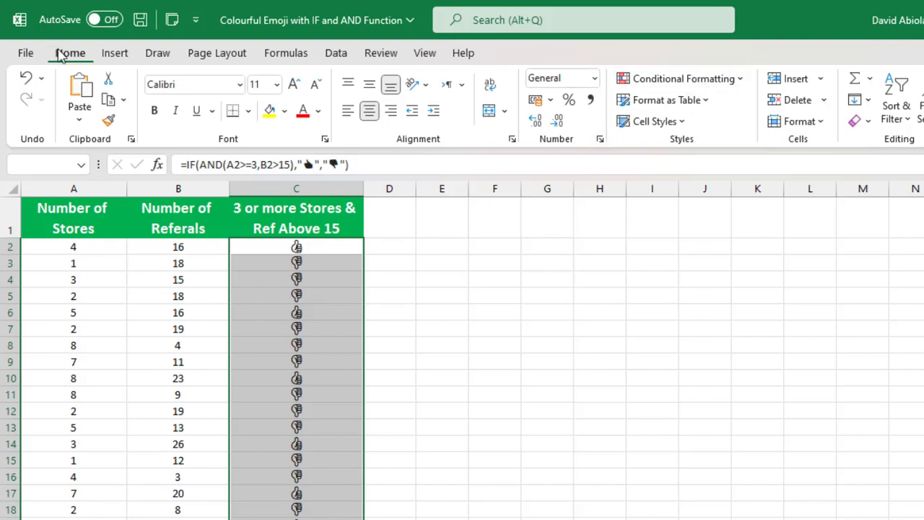
click(674, 81)
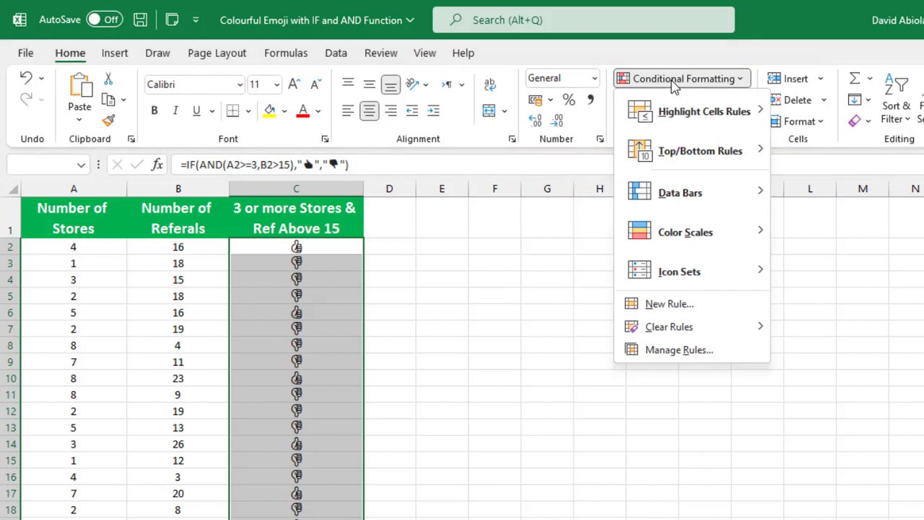
mouse_move(685, 118)
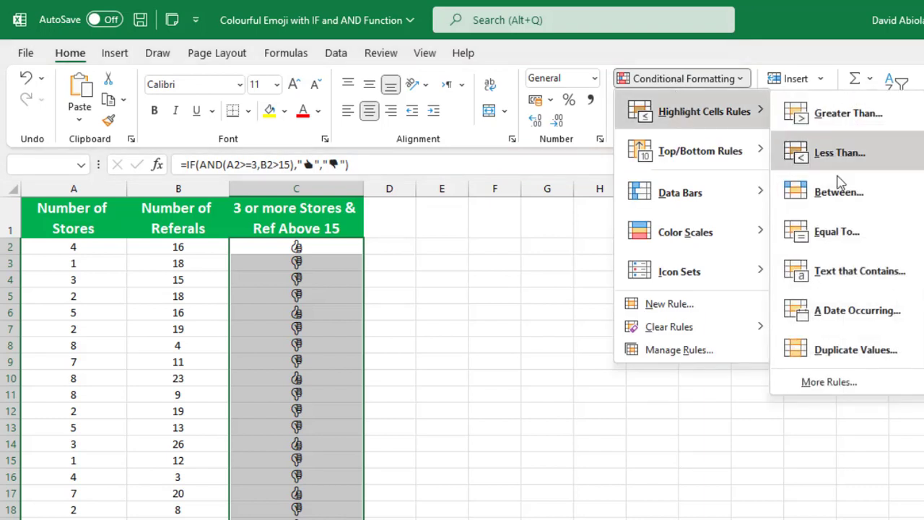
click(859, 271)
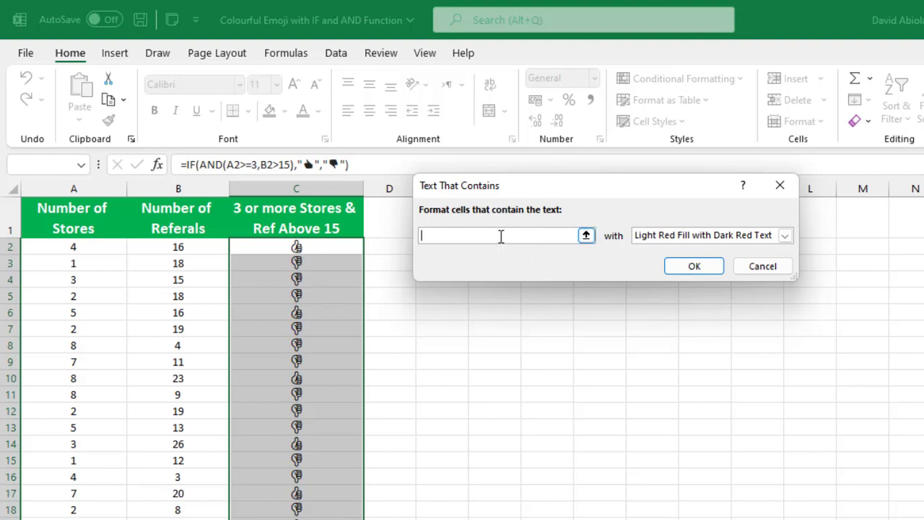
key(super+semicolon)
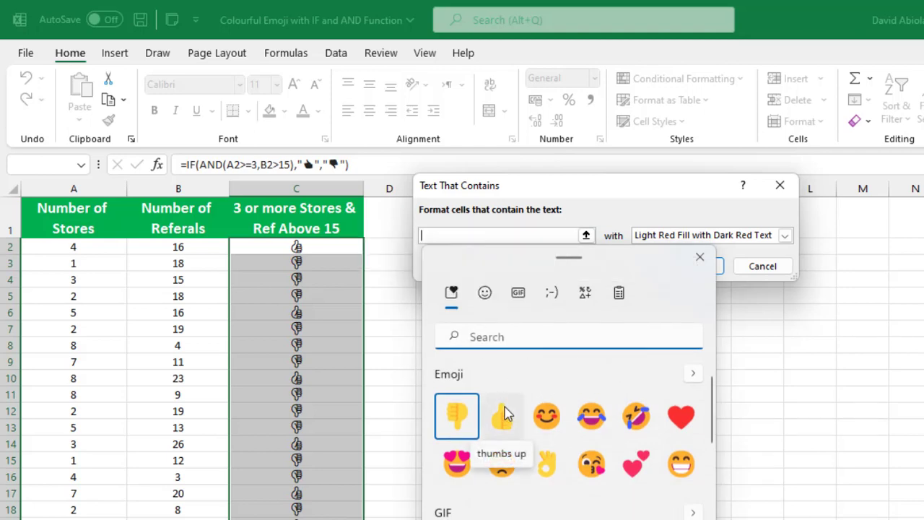
click(507, 410)
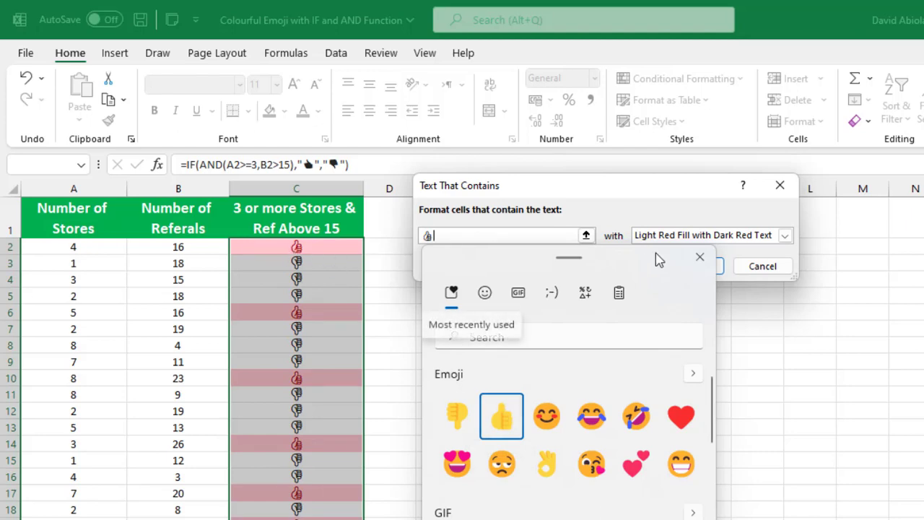
key(Escape)
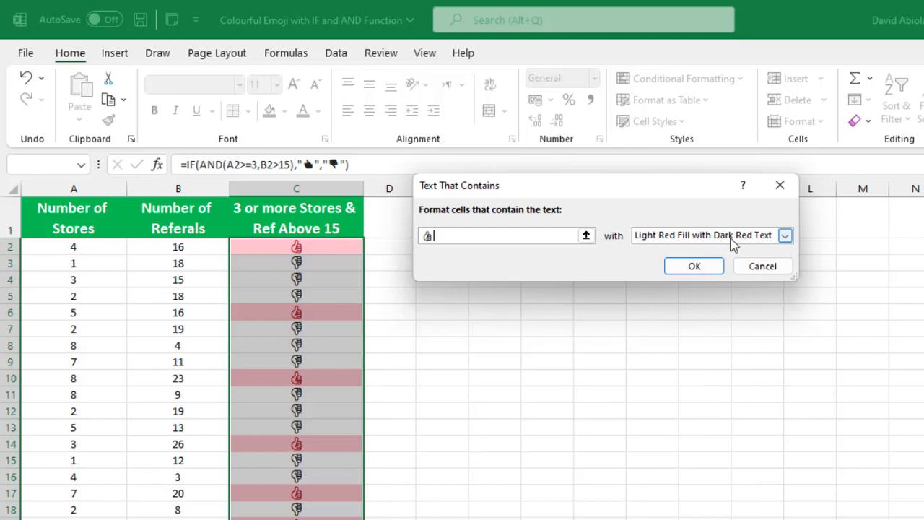
Give the thumbs-up rule a custom format with bold font style and standard yellow font colour, and apply it.
click(786, 237)
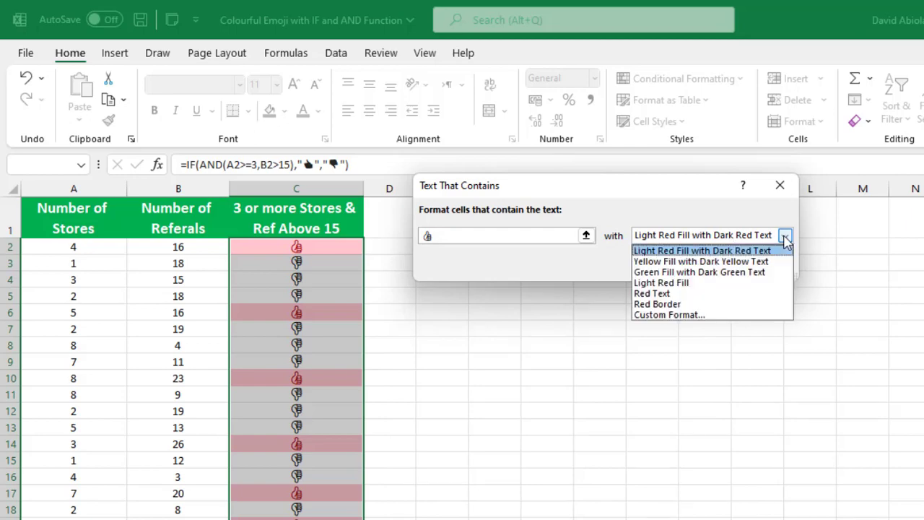
click(670, 316)
click(670, 316)
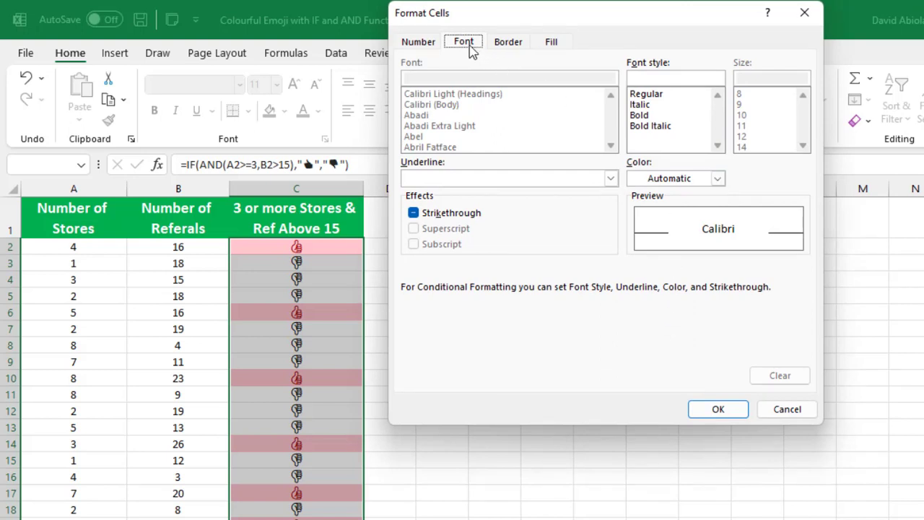
click(639, 117)
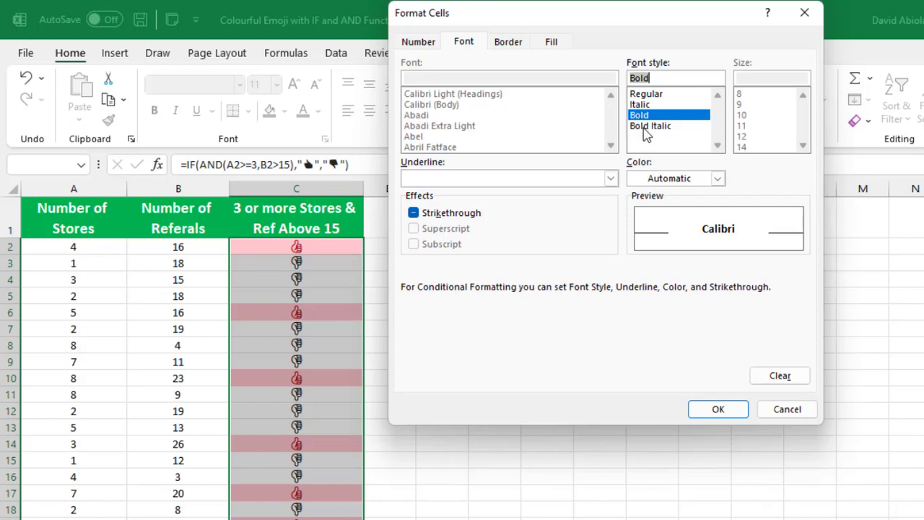
click(717, 179)
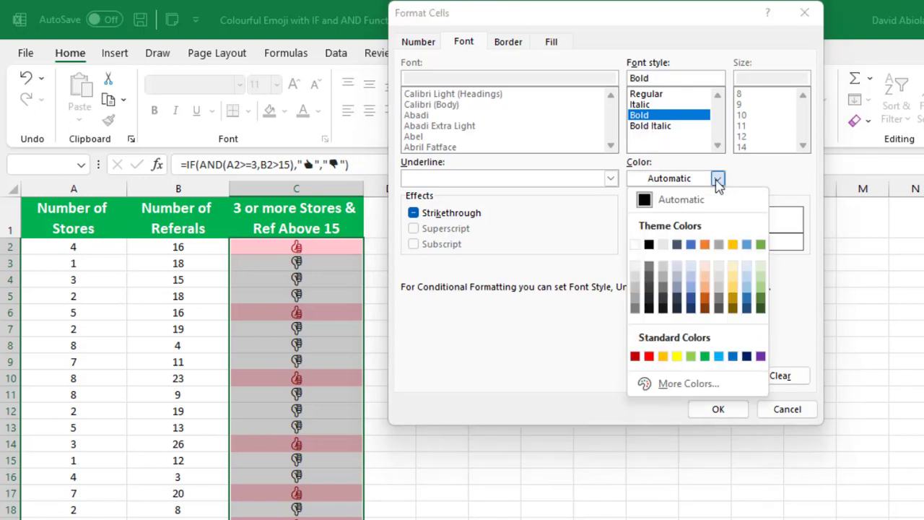
click(677, 356)
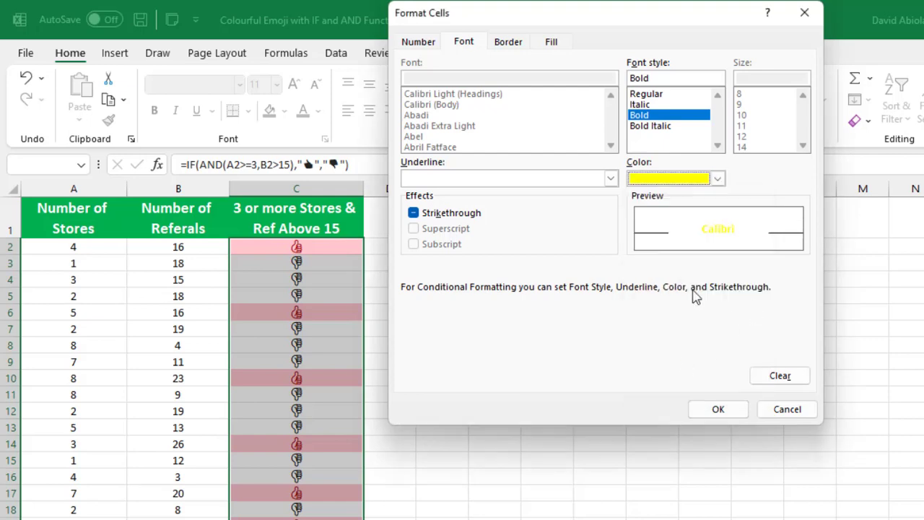
click(719, 410)
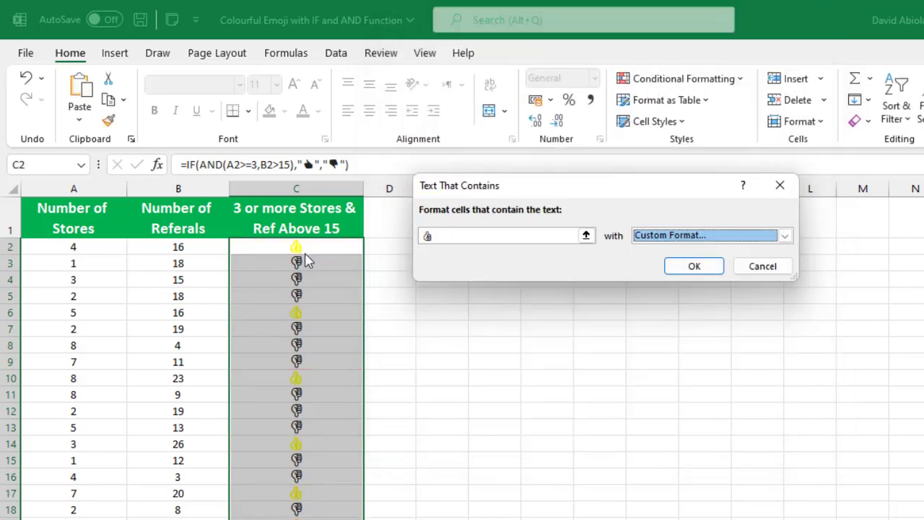
click(693, 267)
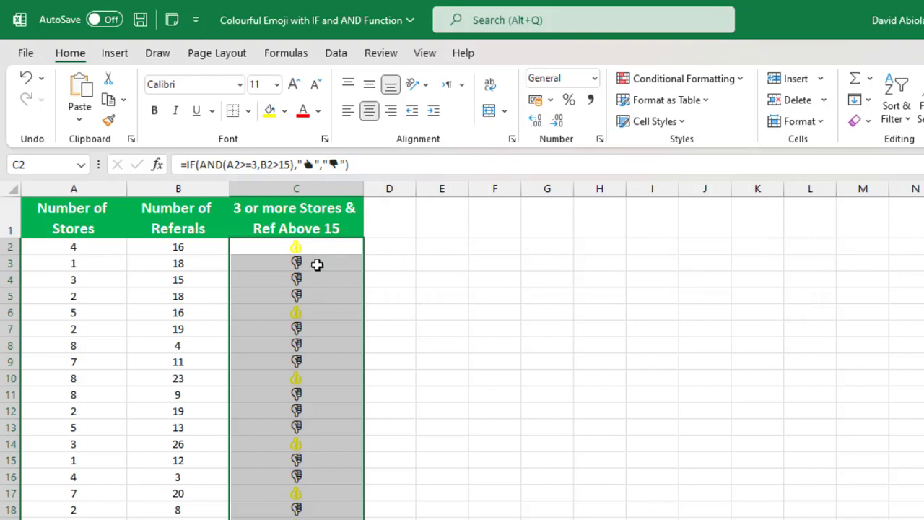
Start a second Text That Contains rule on the same column C cells, matching the thumbs-down emoji.
click(724, 78)
mouse_move(720, 113)
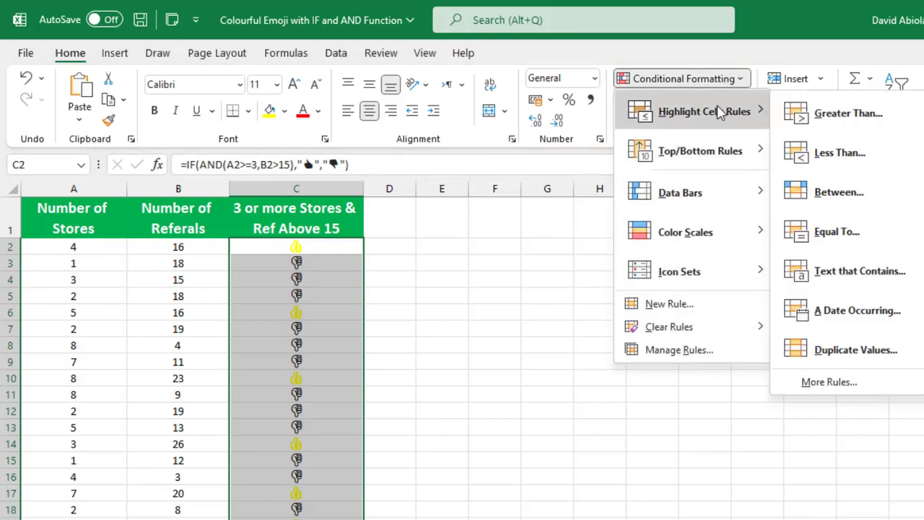
click(860, 271)
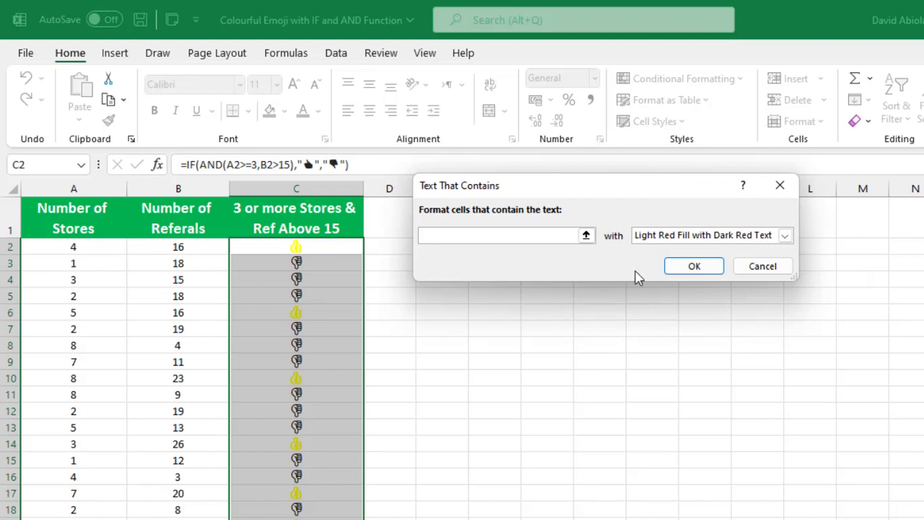
key(super+semicolon)
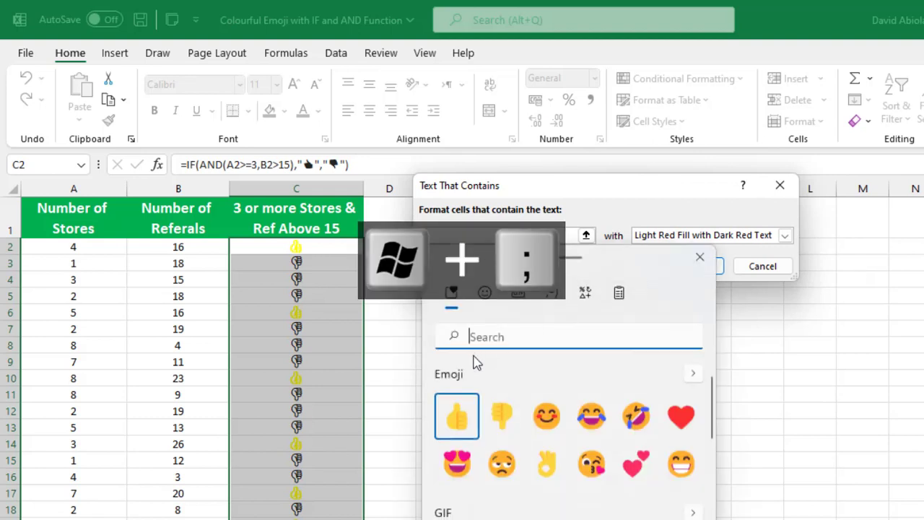
click(502, 416)
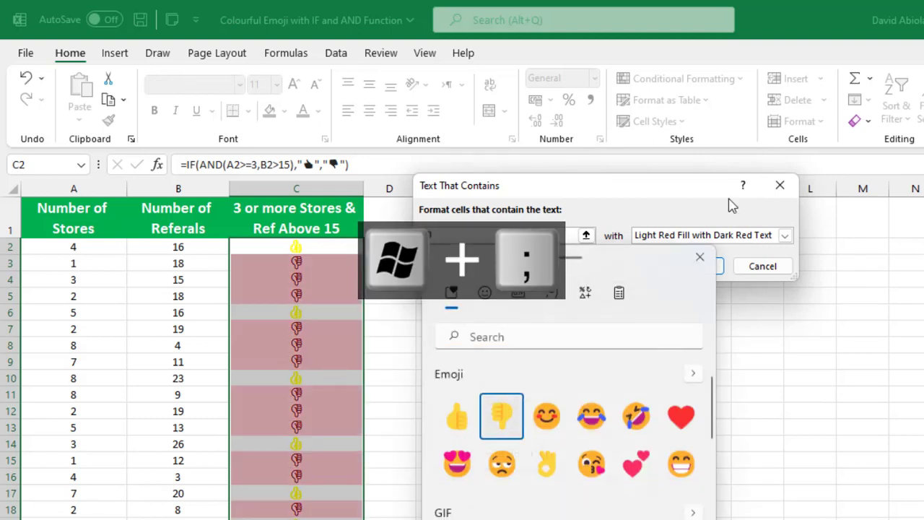
key(Escape)
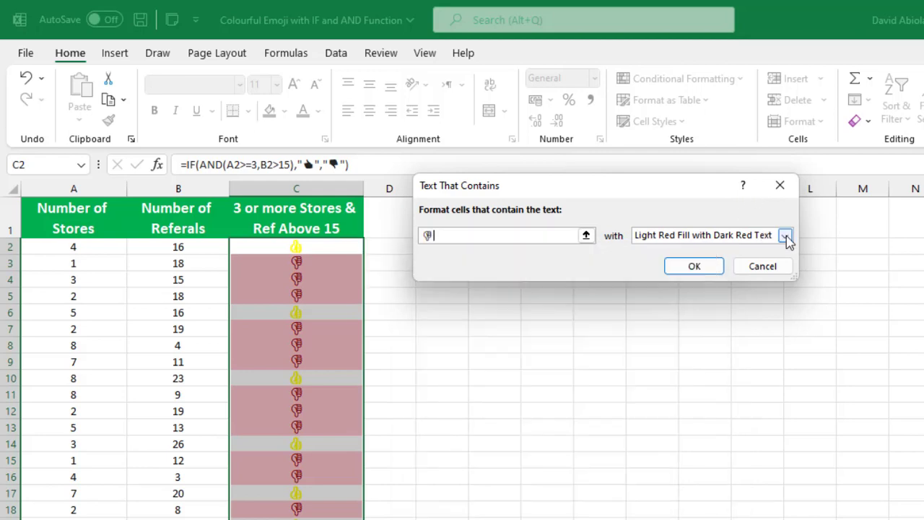
Give the thumbs-down rule a custom format with bold font style and standard red font colour, and apply it.
click(785, 235)
click(656, 316)
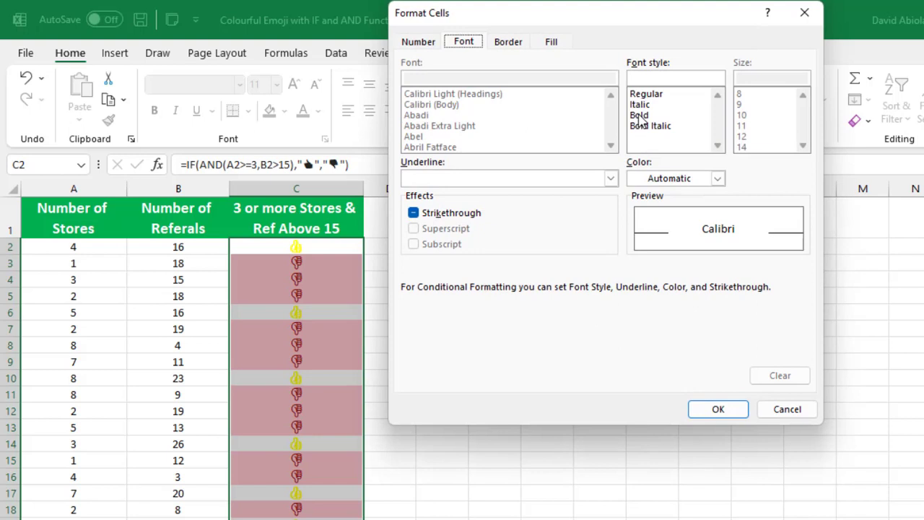
click(640, 118)
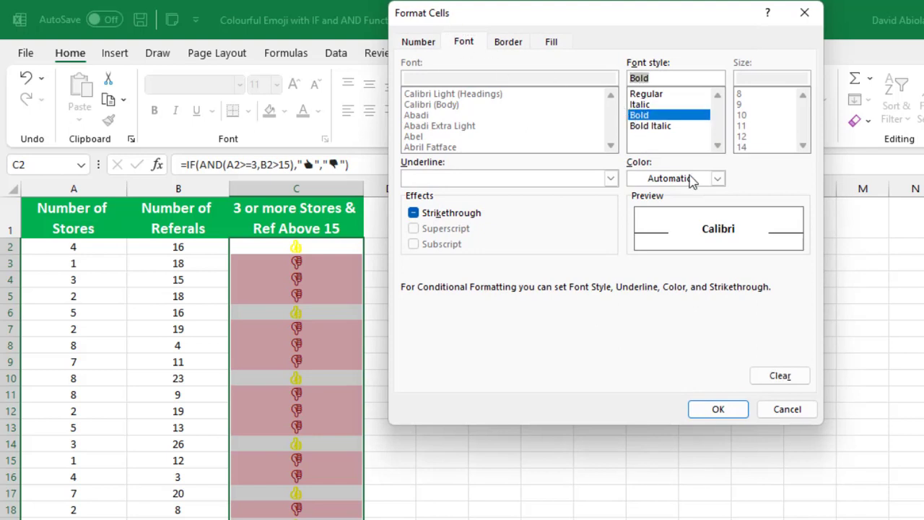
click(717, 179)
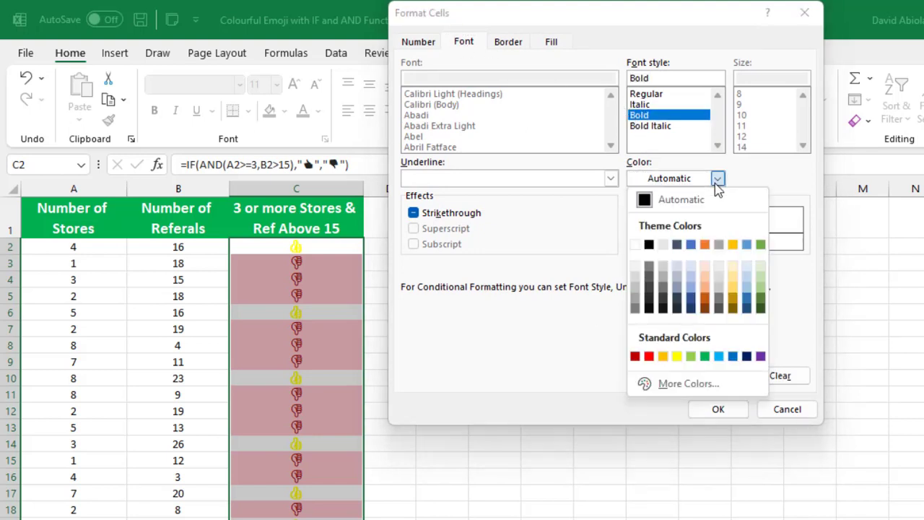
click(649, 357)
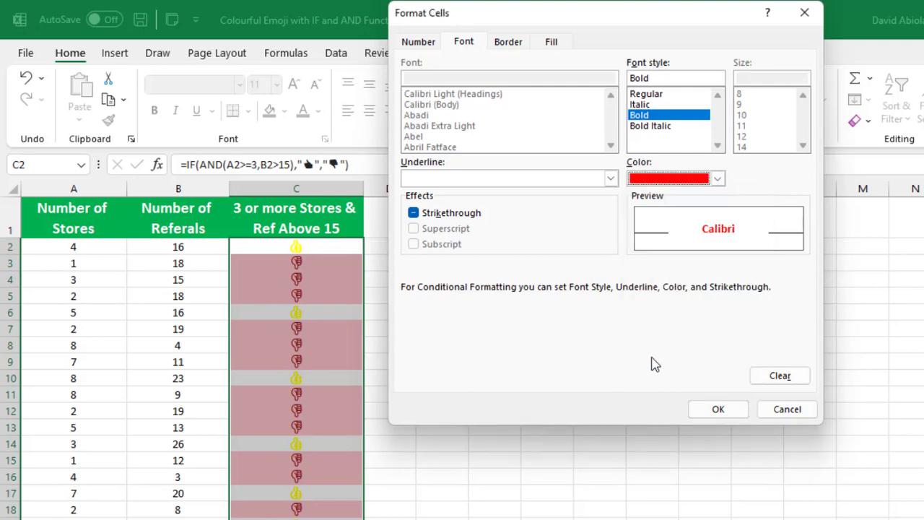
click(737, 409)
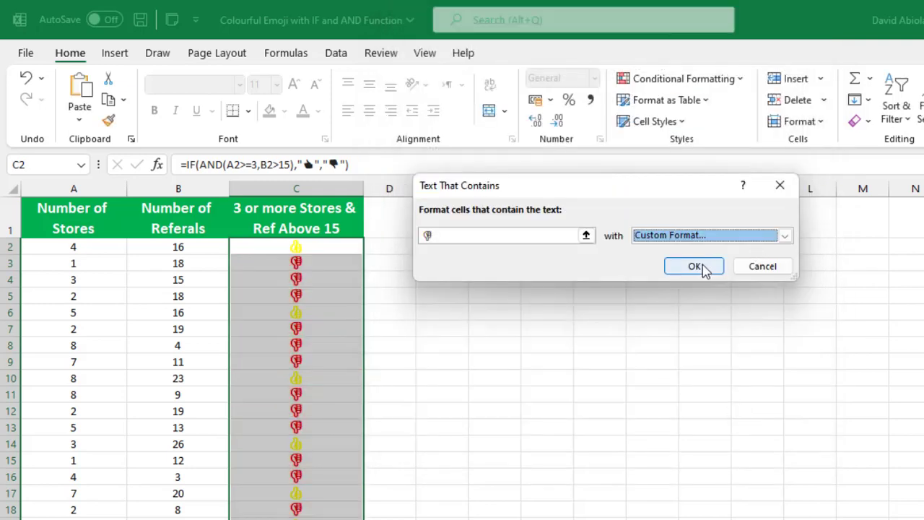
click(696, 266)
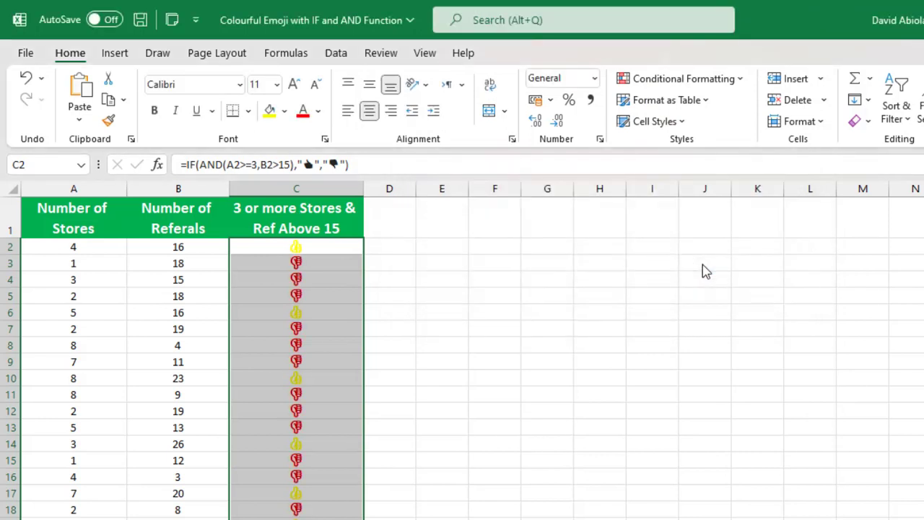
Check the emojis in rows 2, 3 and 6 against their numbers of stores and referrals.
click(289, 250)
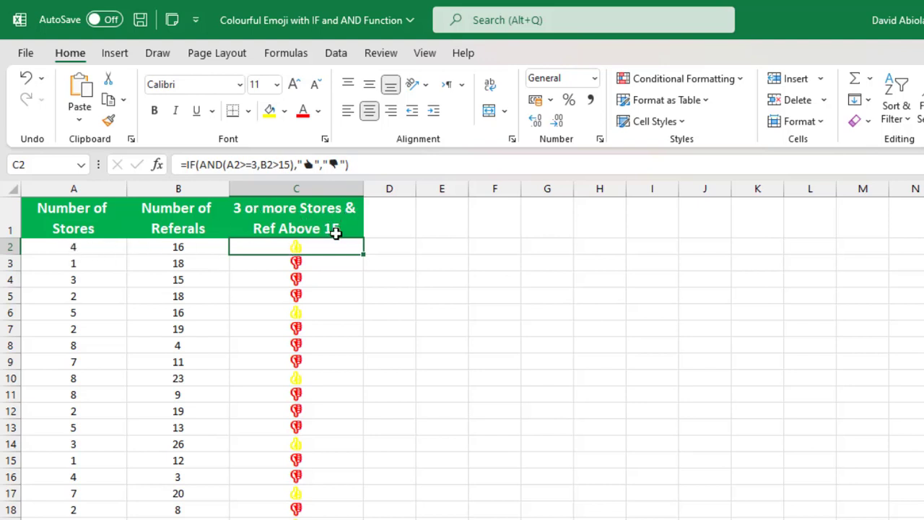
click(67, 247)
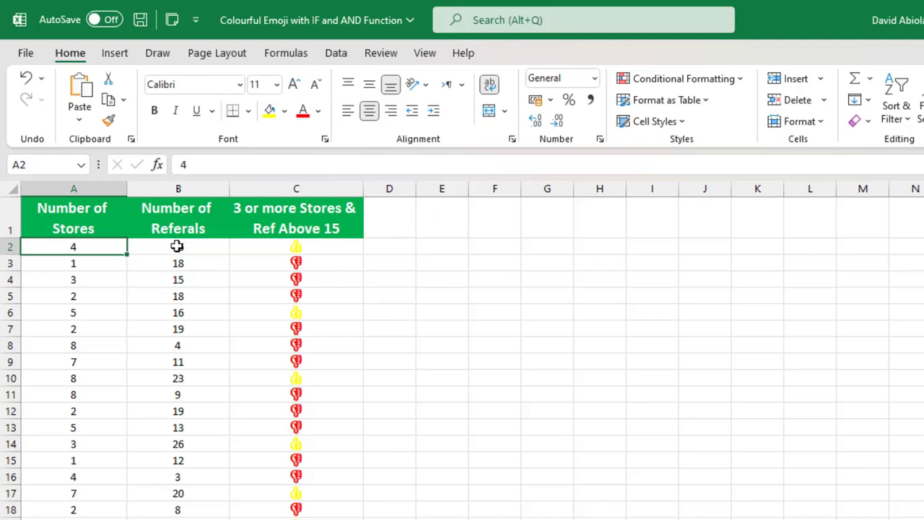
click(178, 244)
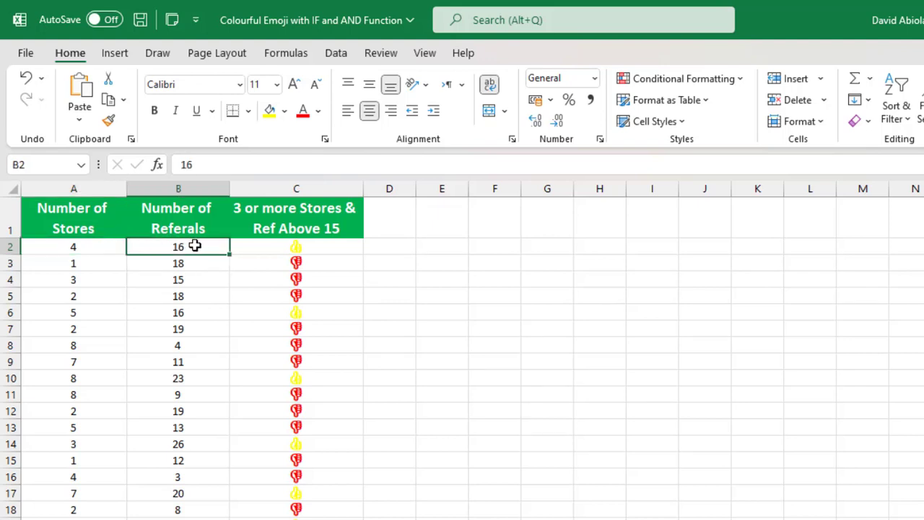
drag(63, 249, 310, 246)
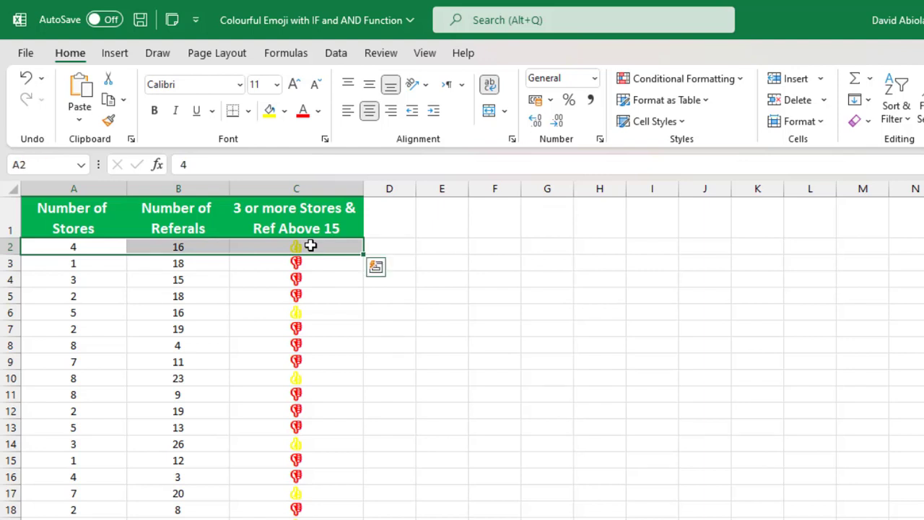
click(151, 264)
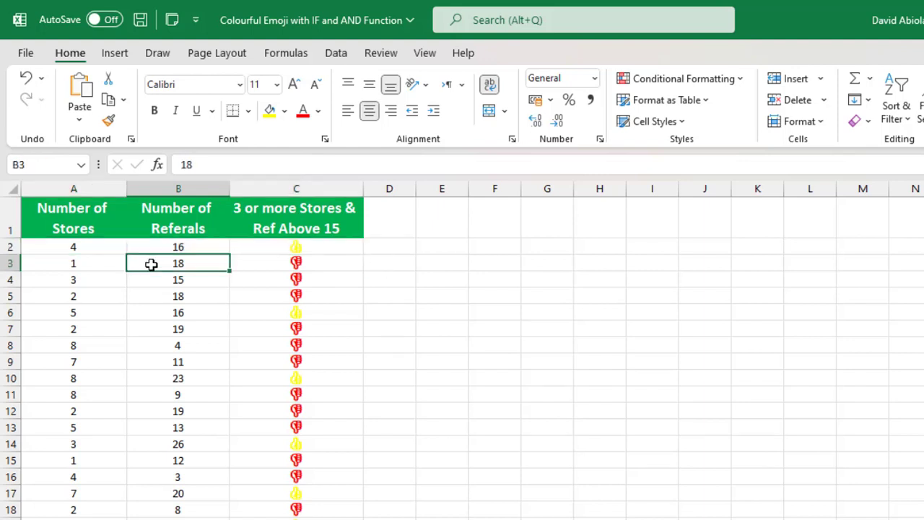
click(2, 263)
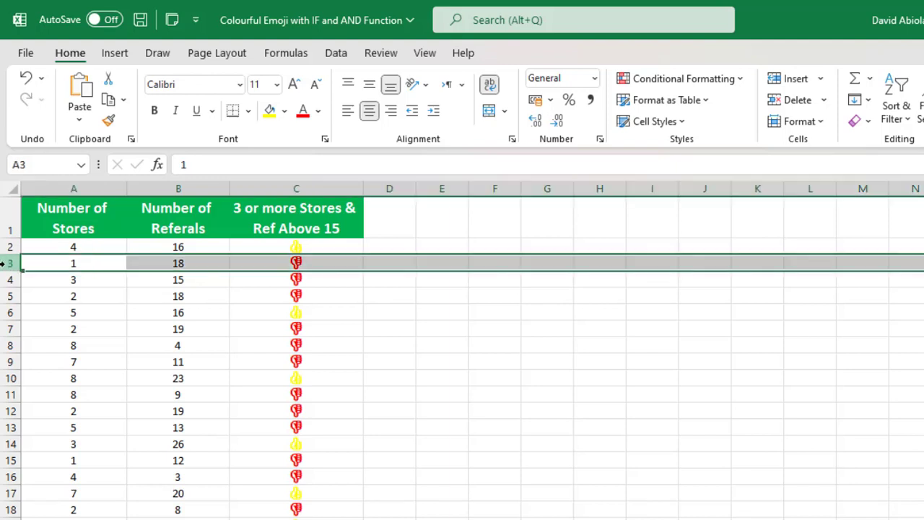
click(181, 264)
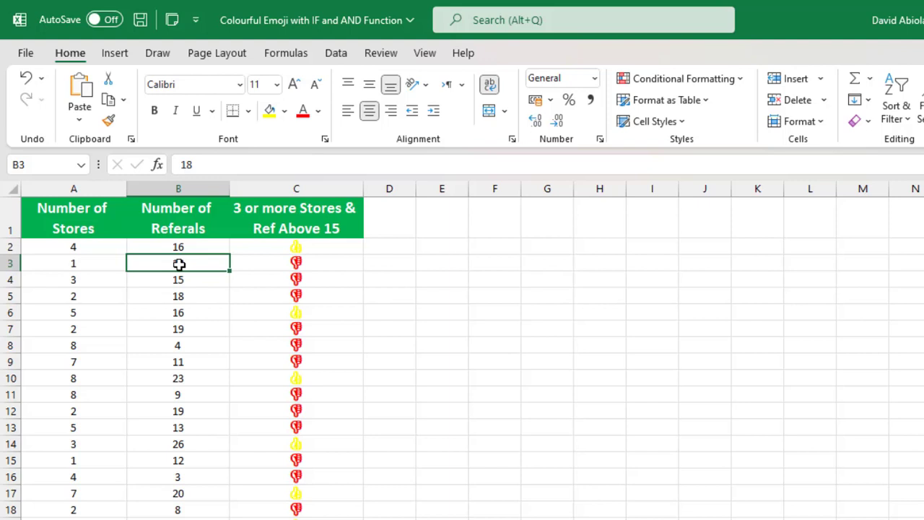
click(69, 264)
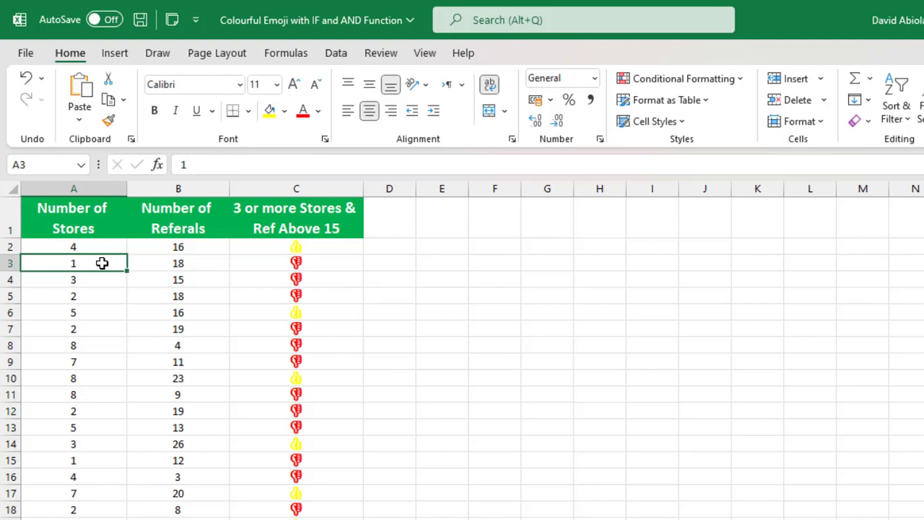
drag(29, 310, 355, 319)
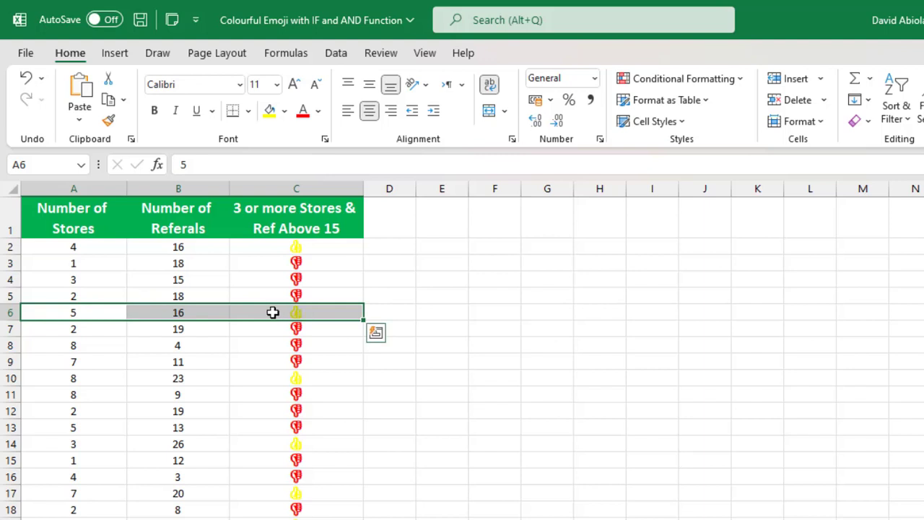
click(297, 313)
click(273, 247)
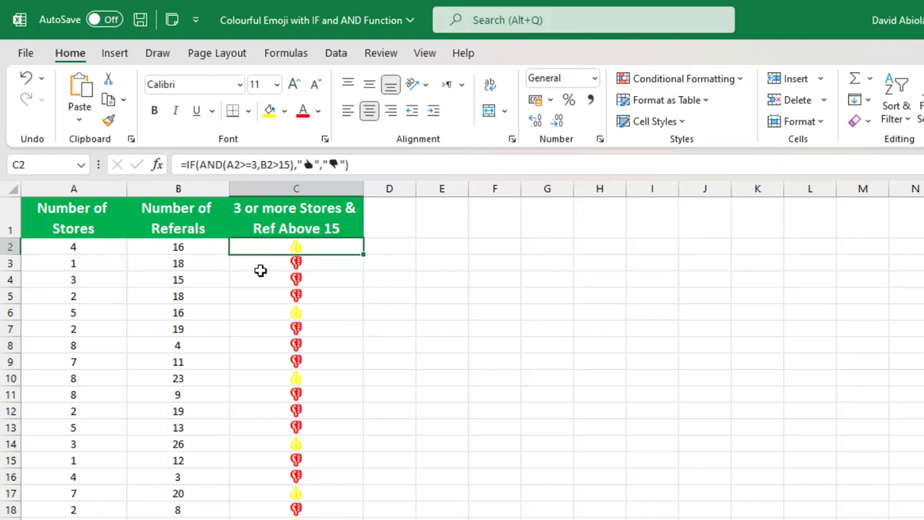
click(306, 307)
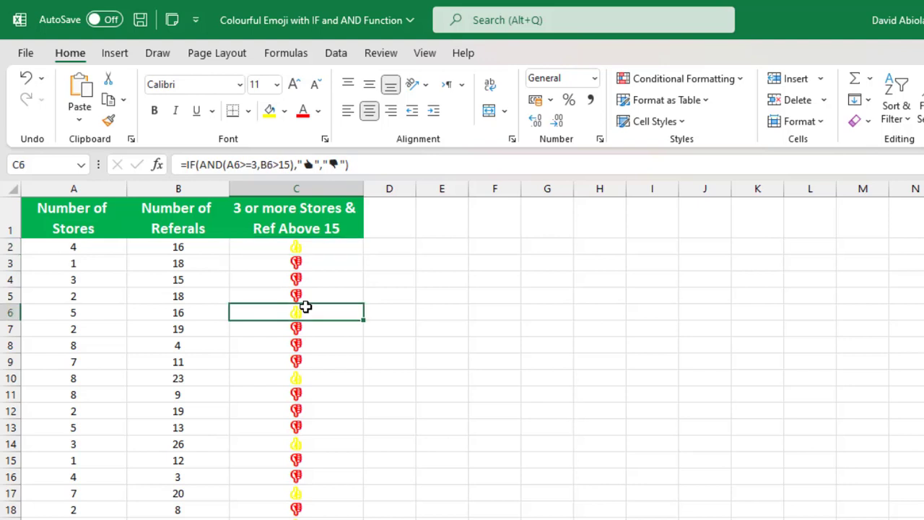